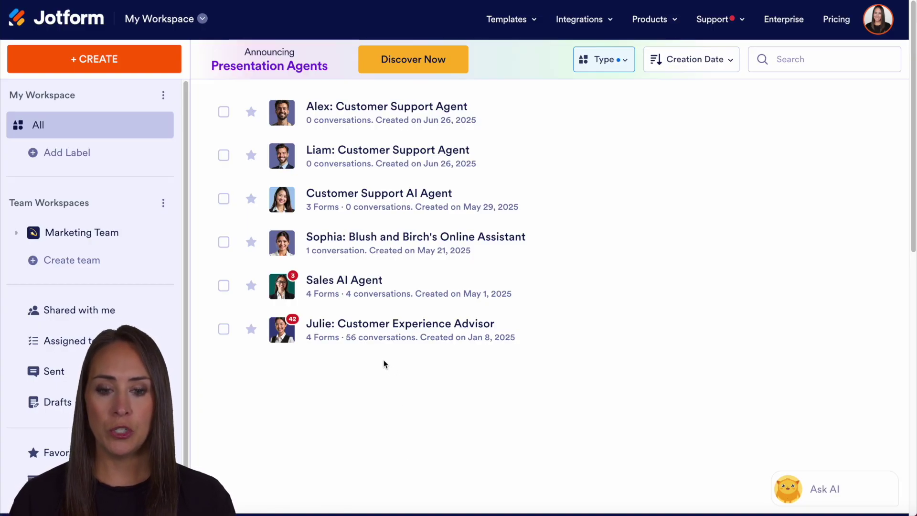
- Open Julie's wedding venue presentation in the player view and show its agent voice settings
mouse_move(314, 334)
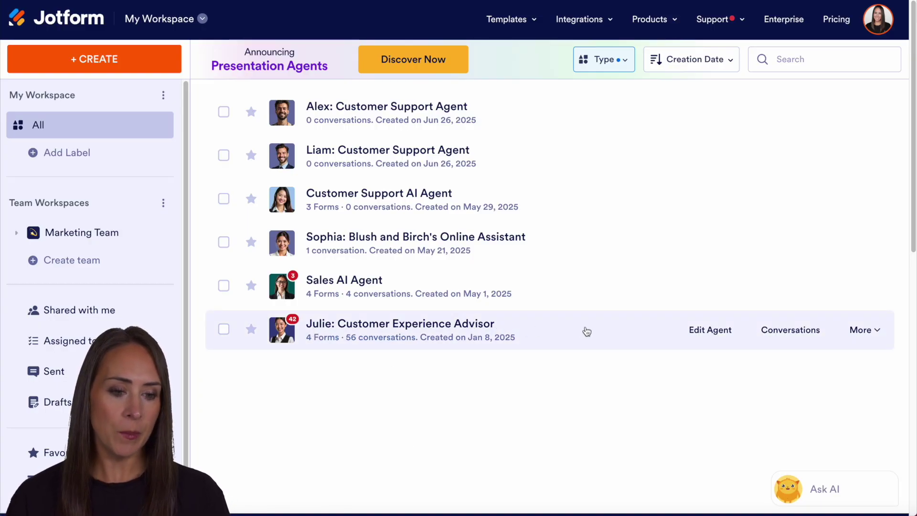
left_click(705, 336)
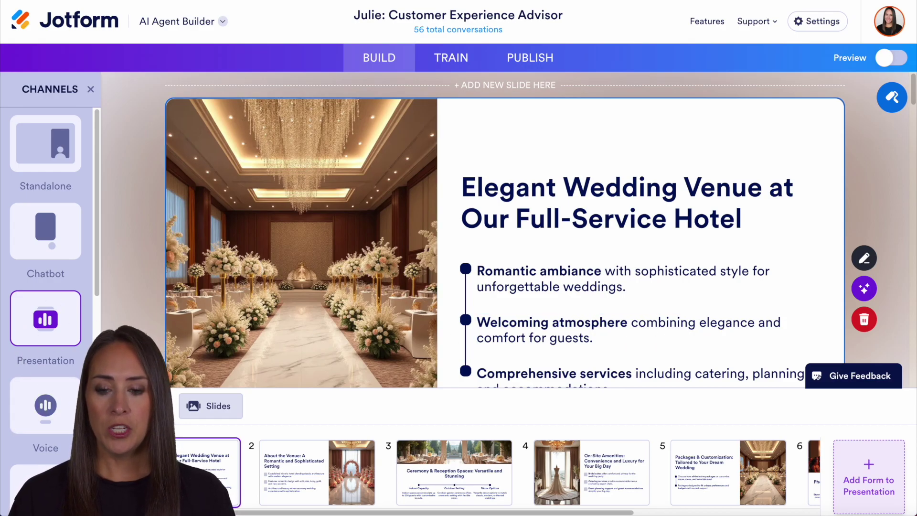
left_click(235, 429)
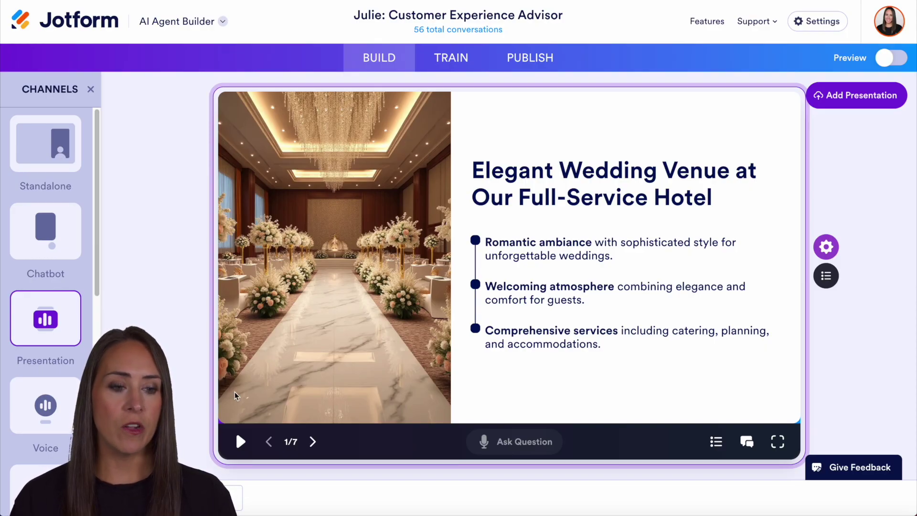
left_click(818, 247)
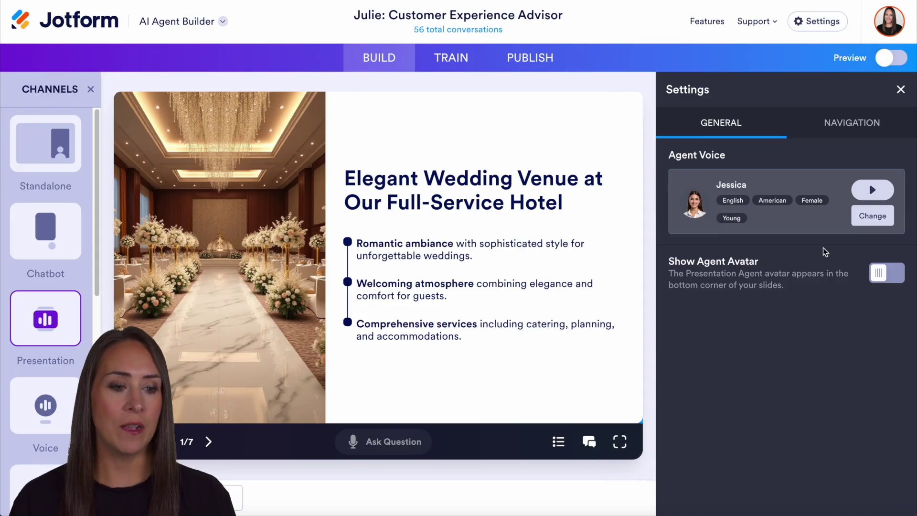
- Replace the Jessica voice with Lily, a British-accent English female voice
left_click(887, 223)
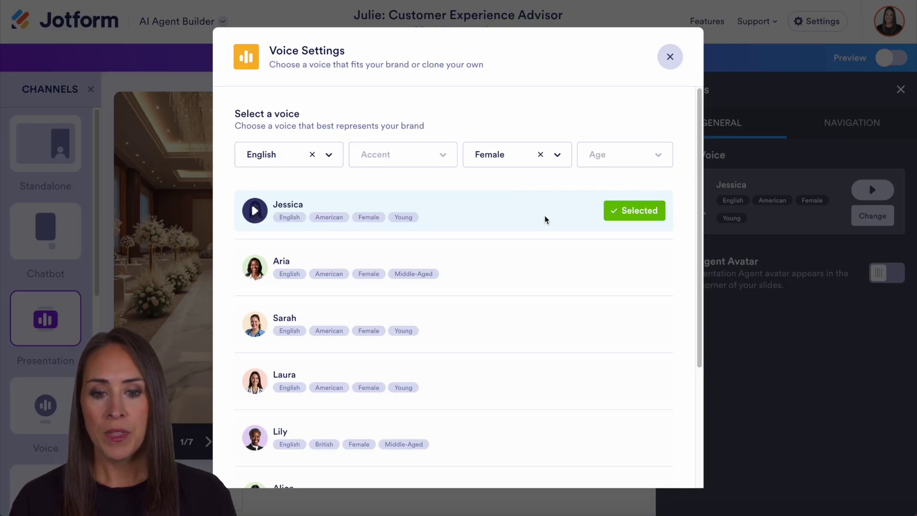
left_click(401, 156)
left_click(403, 209)
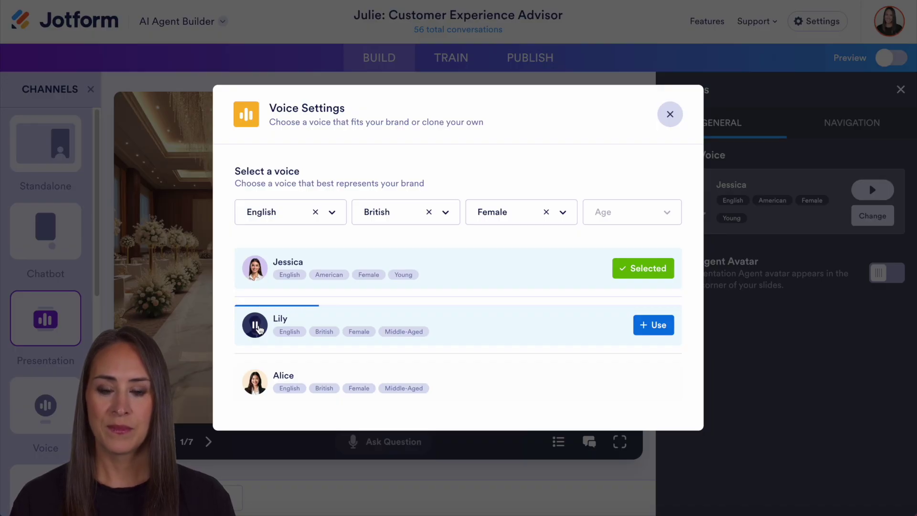
left_click(258, 329)
left_click(638, 327)
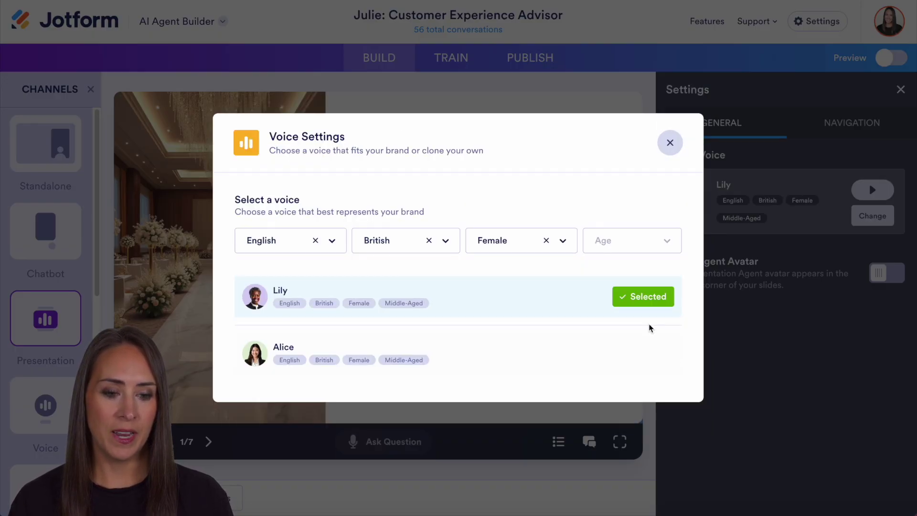
left_click(670, 143)
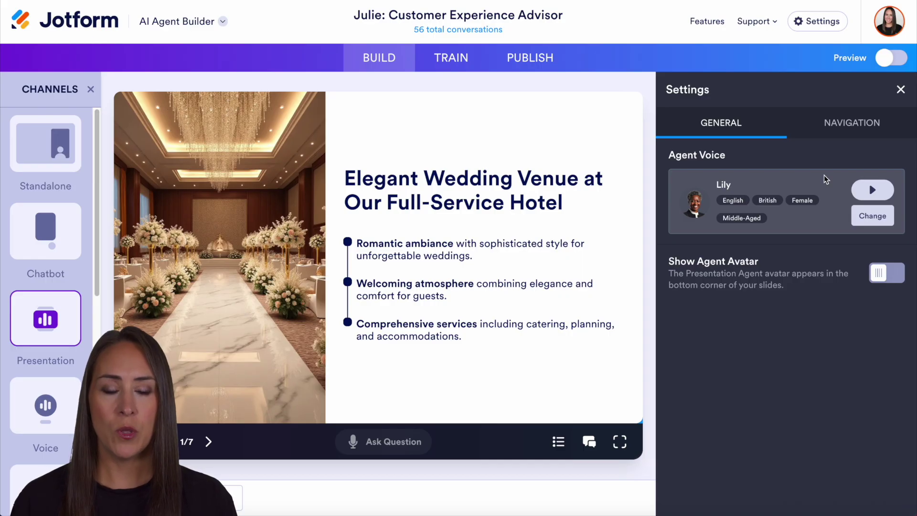
- Turn on Autoplay in the Navigation settings and close the settings panel
left_click(846, 125)
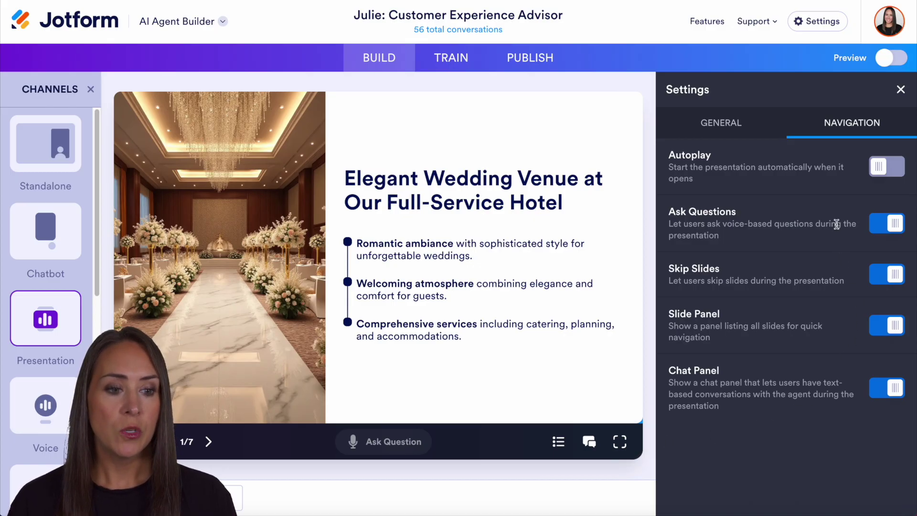
left_click(892, 170)
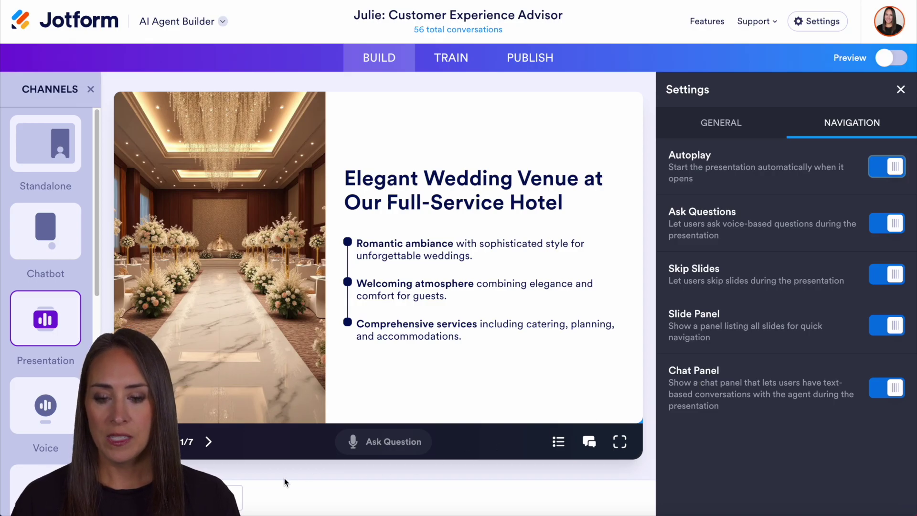
key("Escape")
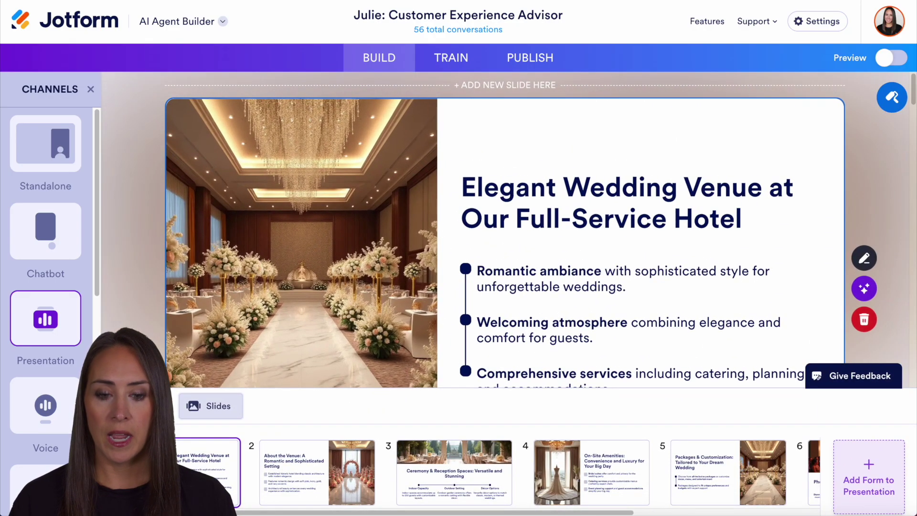
- Step through slides 2 to 4 and open Slide Settings for slide 4, On-Site Amenities
left_click(294, 476)
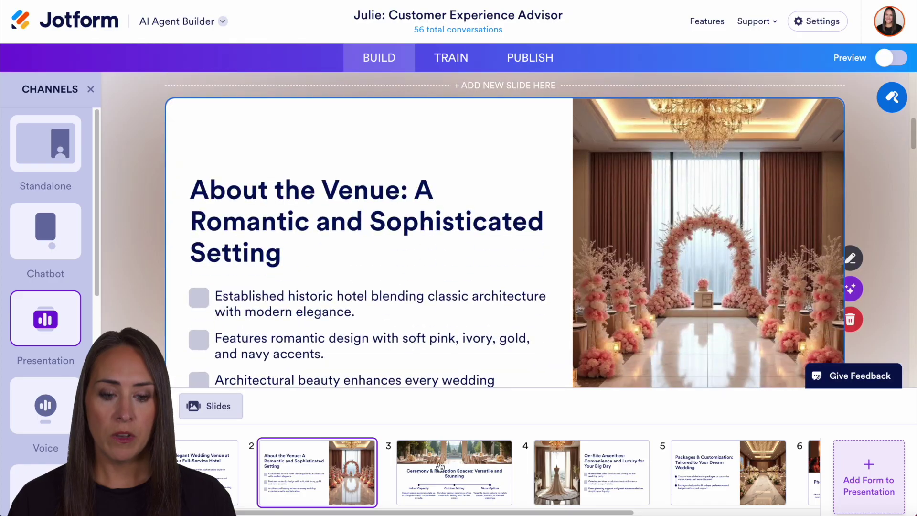
left_click(440, 467)
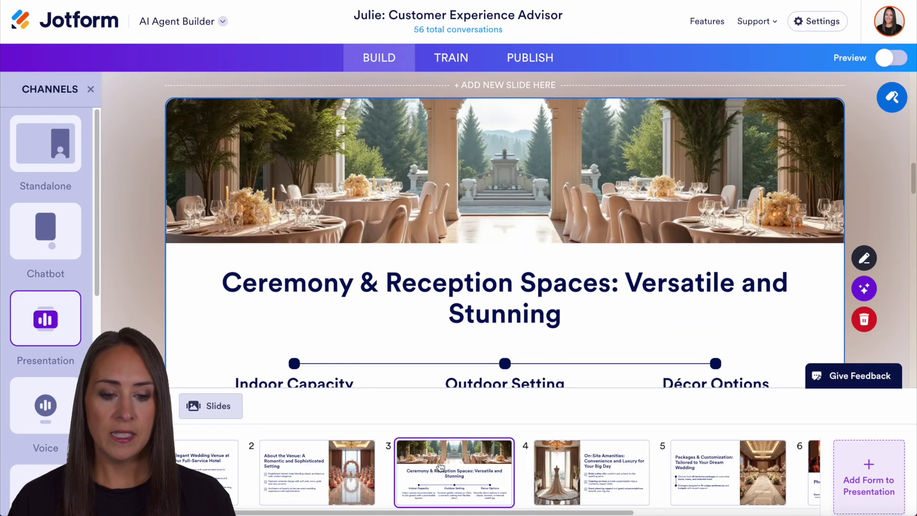
left_click(574, 466)
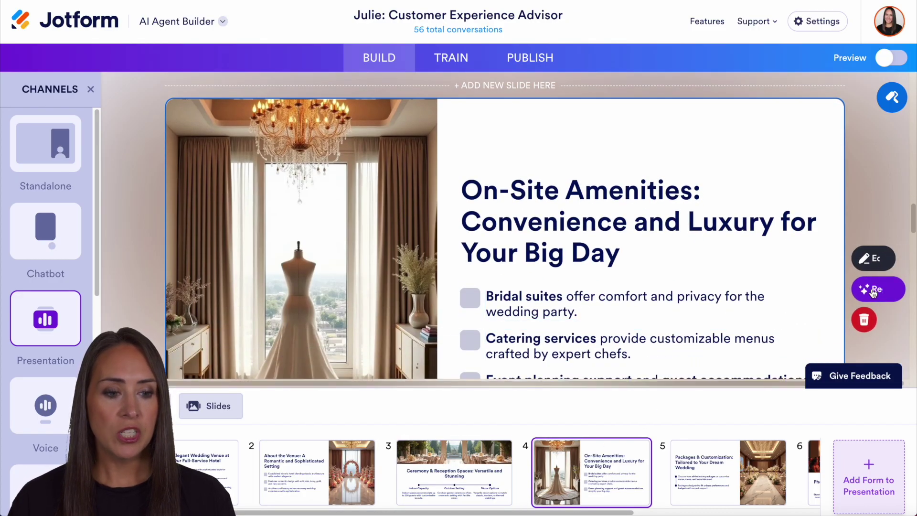
left_click(870, 261)
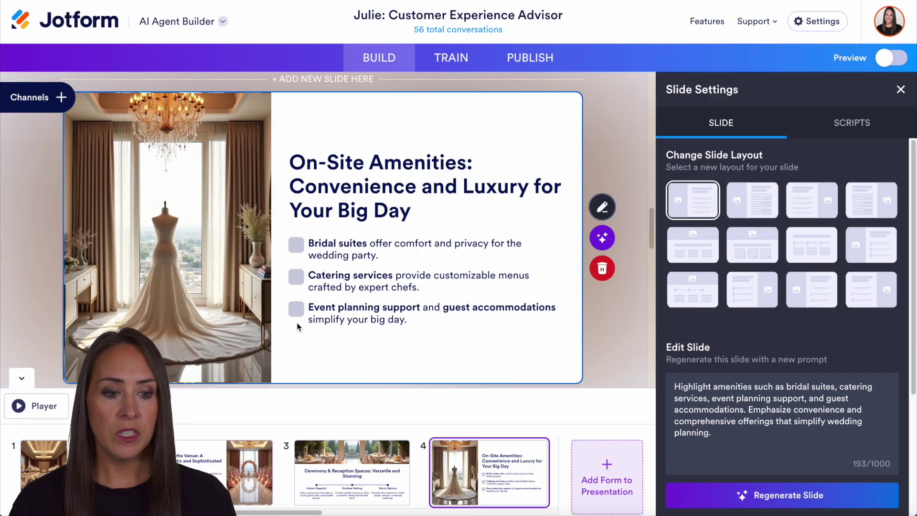
- Set slide 4's layout to text on the left and image on the right
left_click(812, 205)
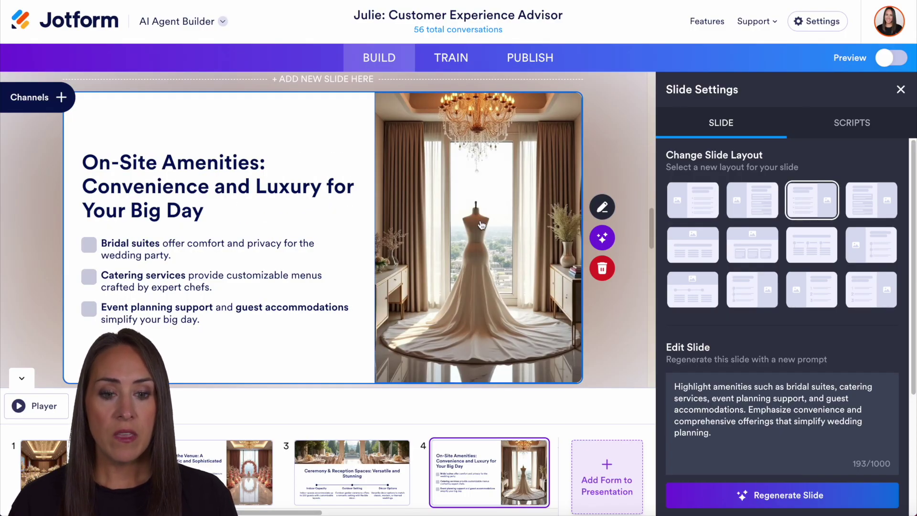
left_click(482, 226)
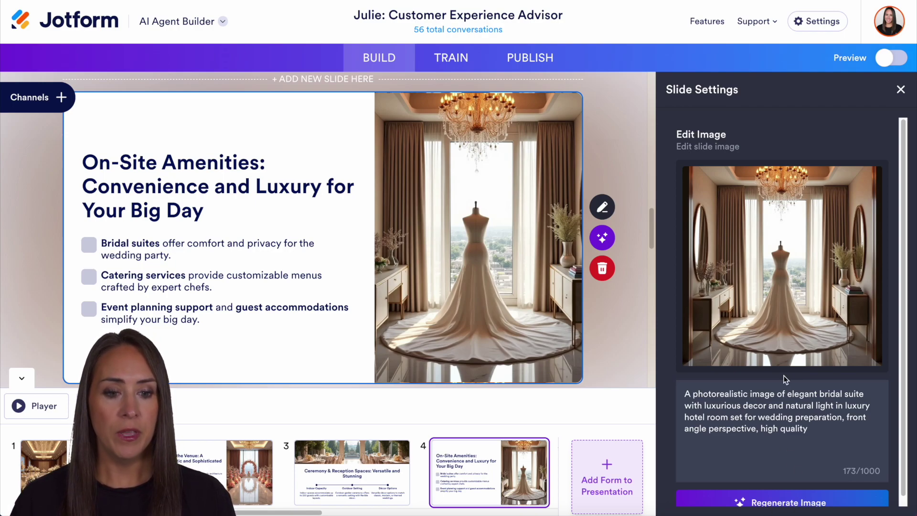
left_click(899, 93)
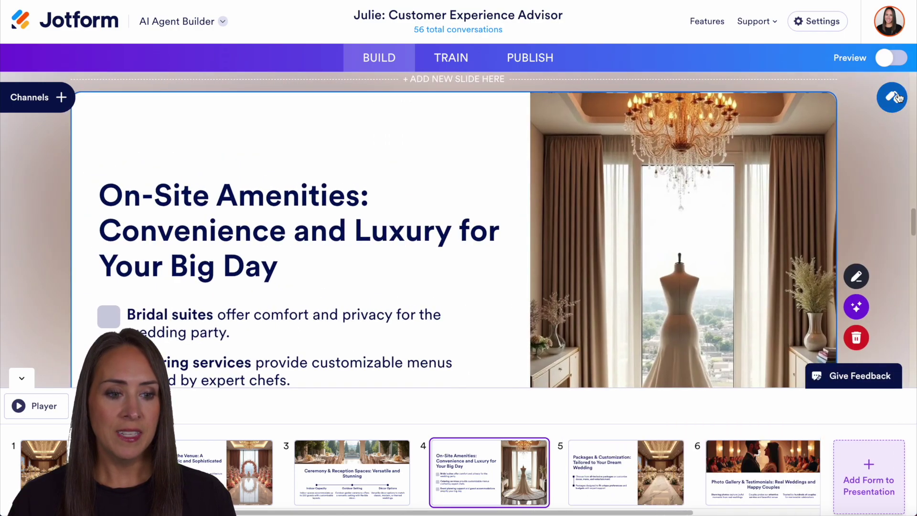
- Reopen slide 4's settings and review its regeneration prompt
left_click(864, 274)
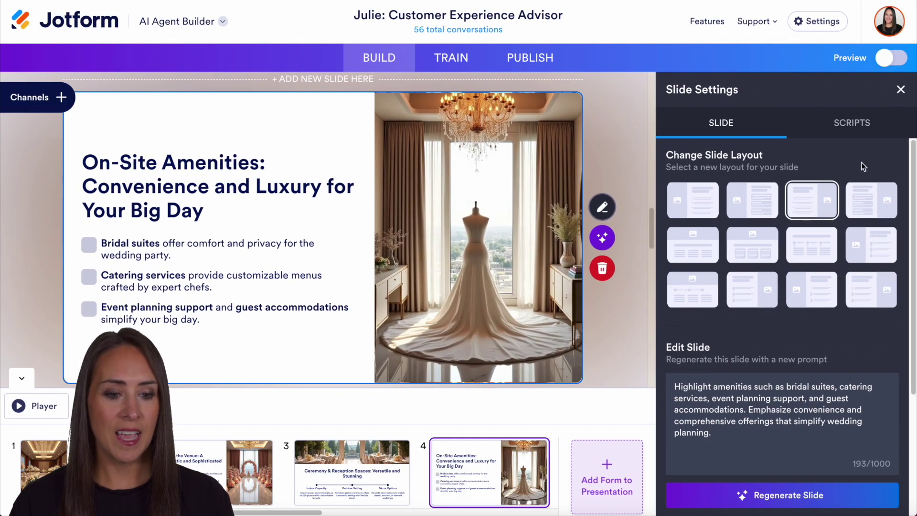
left_click_drag(716, 435, 675, 388)
left_click(731, 435)
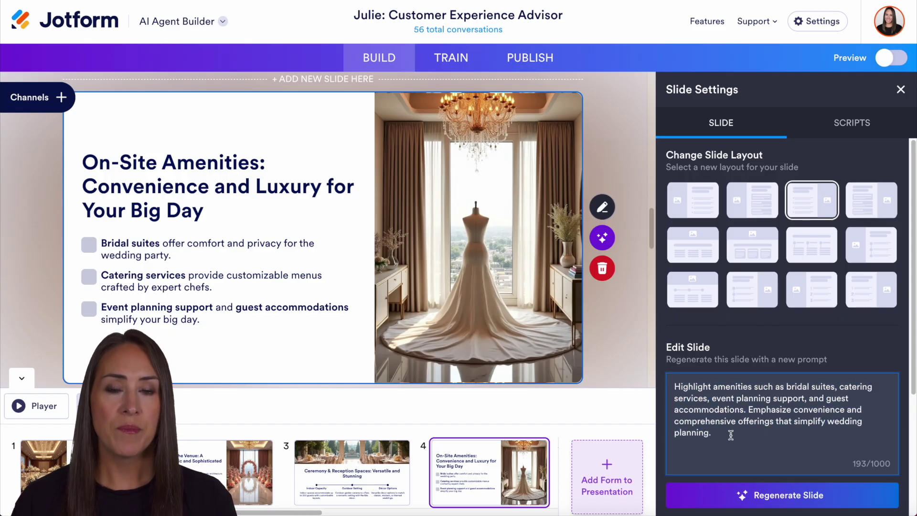
- Review slide 4's title and bullet texts, then bring up its narration script
left_click(200, 209)
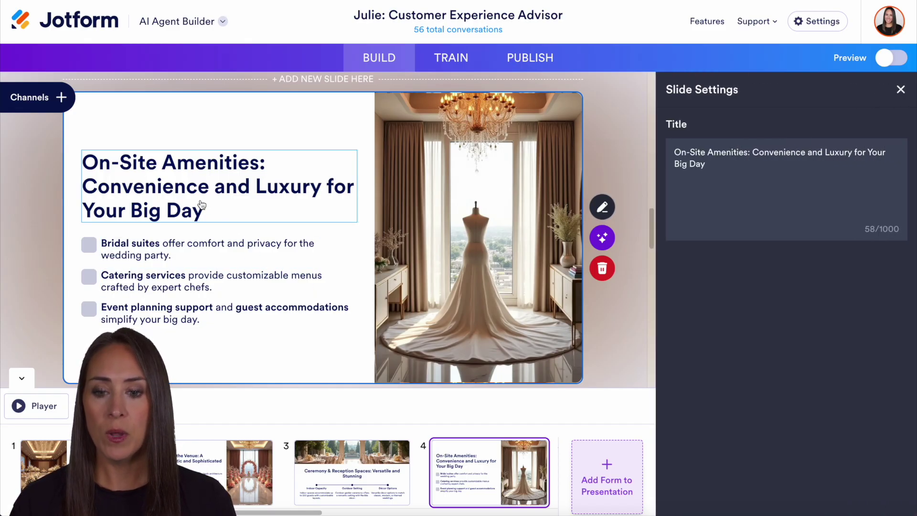
left_click(197, 257)
left_click(196, 277)
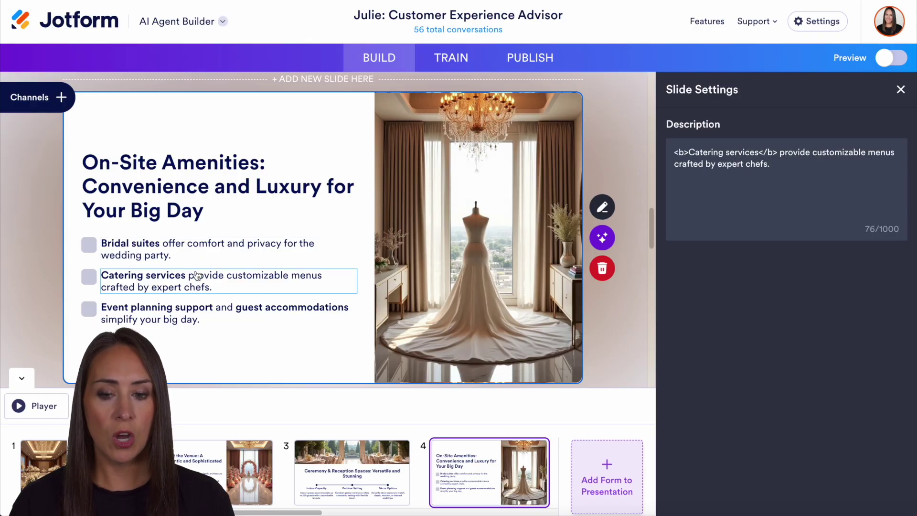
left_click(196, 313)
left_click(751, 178)
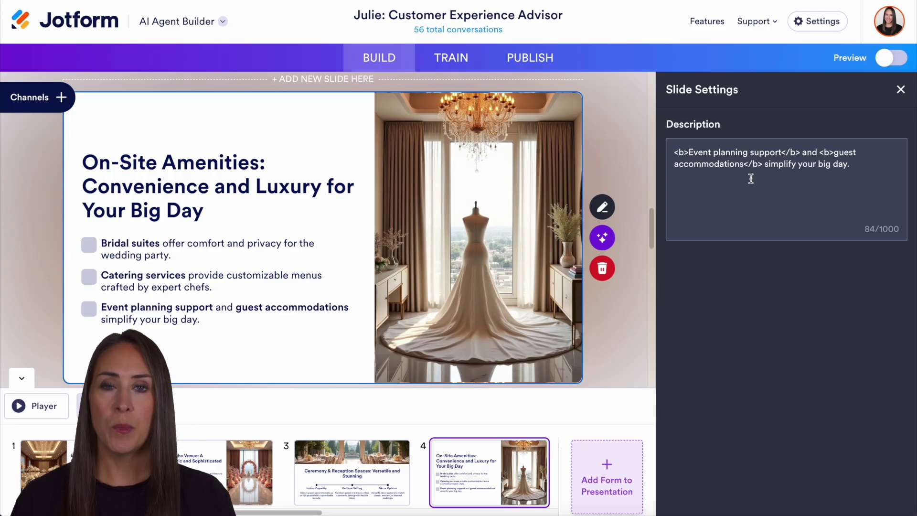
left_click(602, 207)
left_click(839, 137)
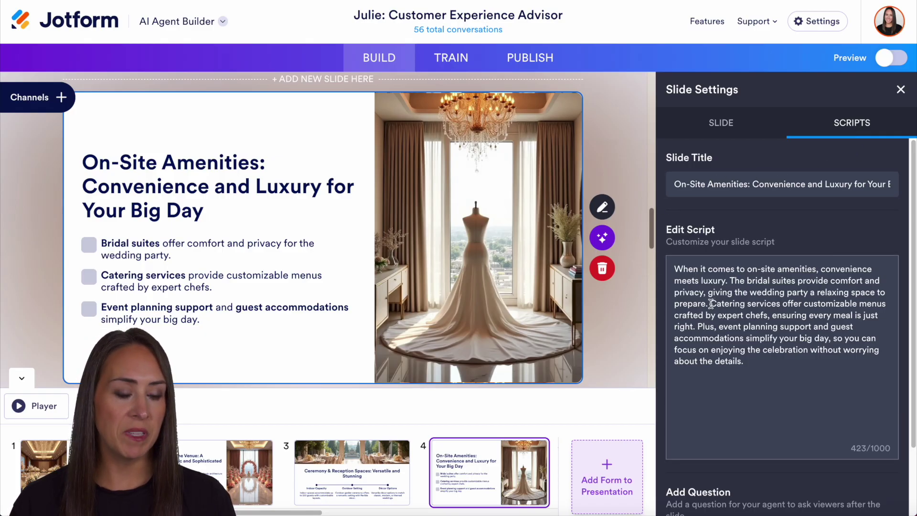
- Delete the catering services sentence from slide 4's script, leaving 320 characters
left_click_drag(711, 304, 699, 327)
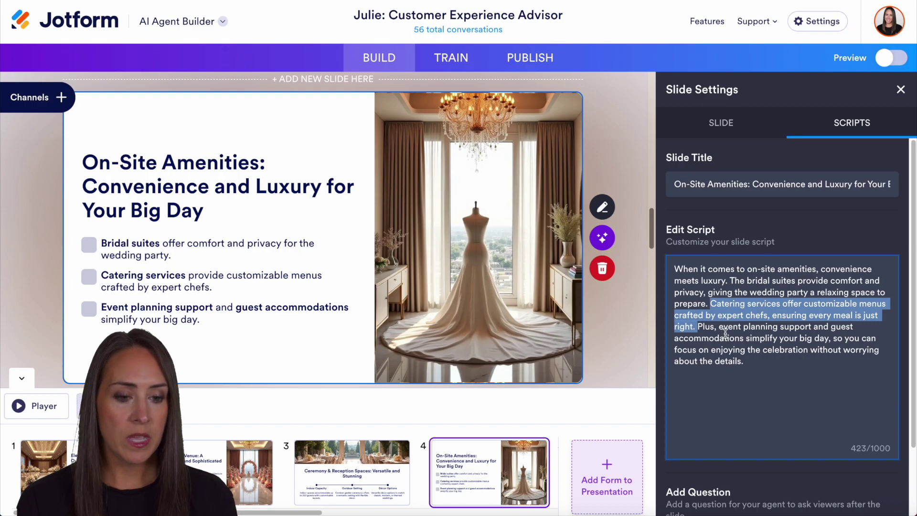
key("BackSpace")
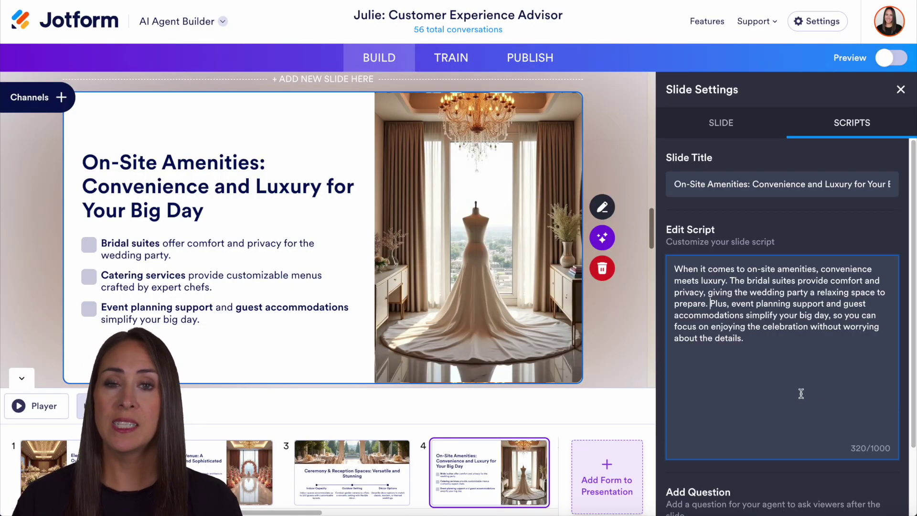
left_click(547, 70)
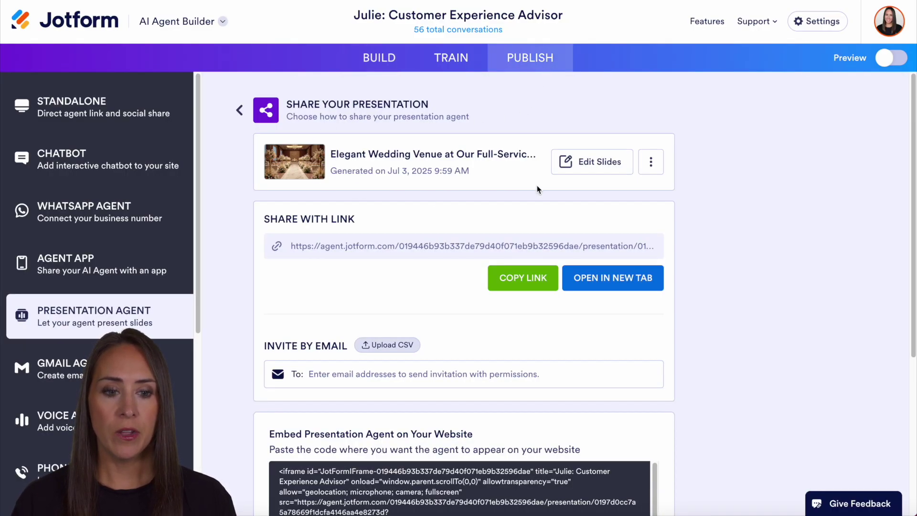
- Return from the Publish page to editing the presentation's scripts
left_click(651, 163)
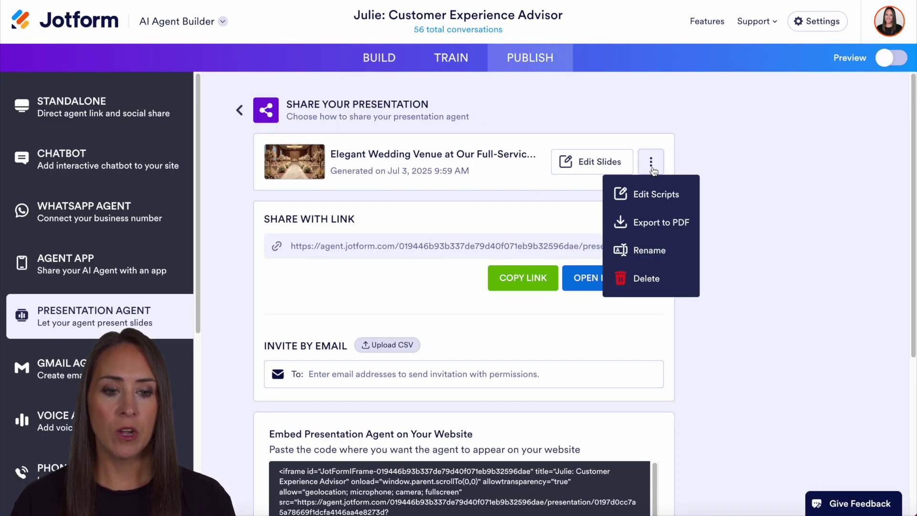
left_click(668, 201)
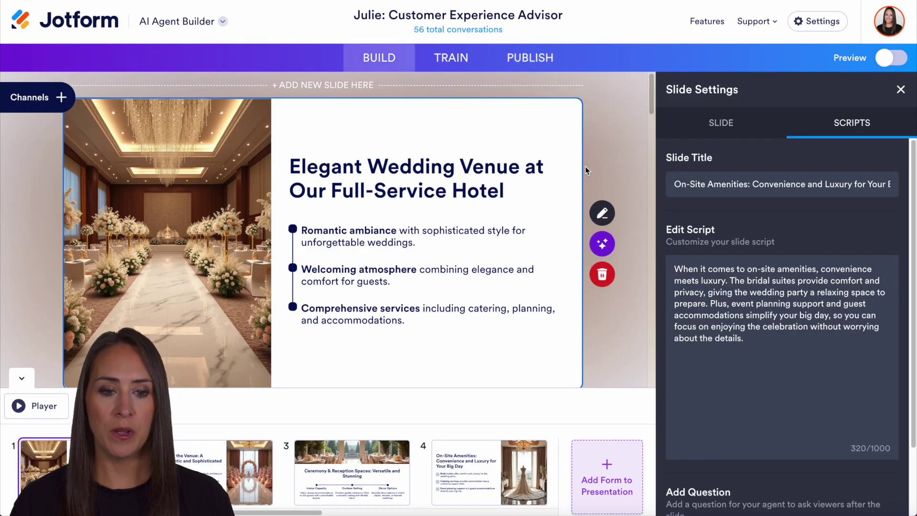
- Close Slide Settings and switch to the Standalone channel's chat preview of Julie
left_click(901, 90)
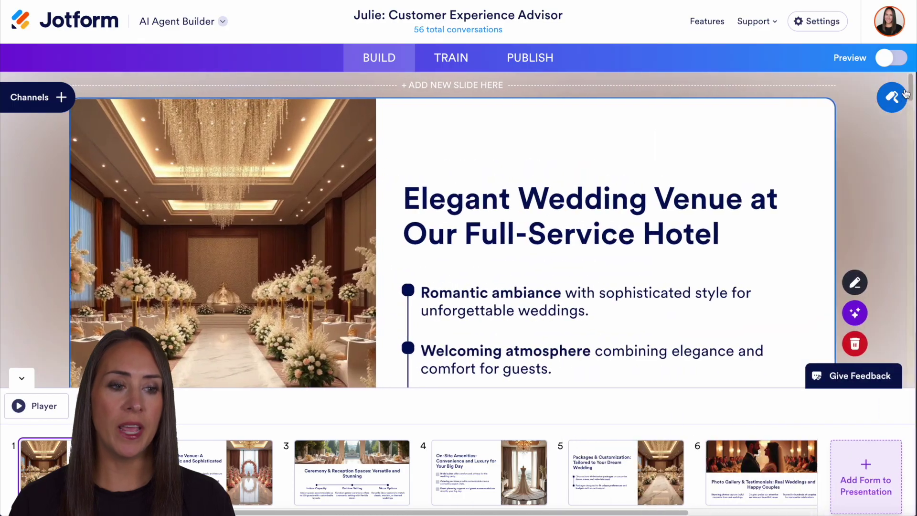
left_click(43, 97)
left_click(32, 143)
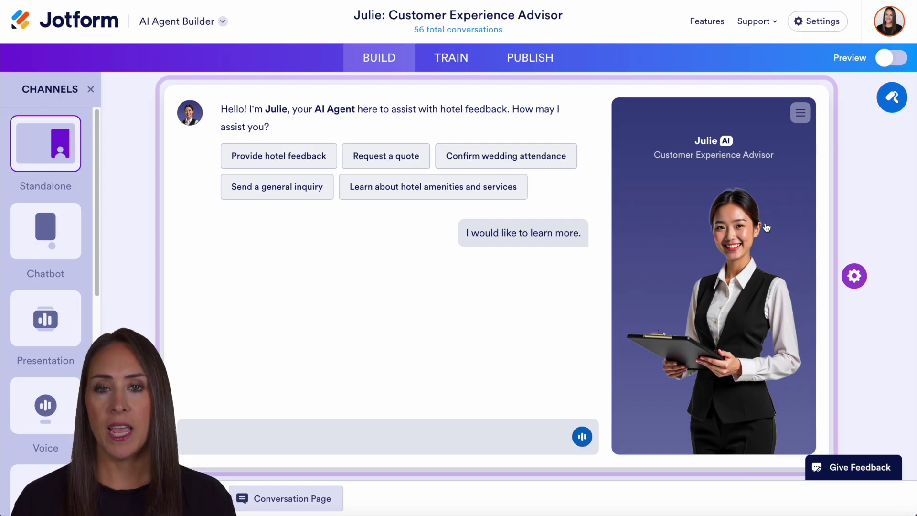
- Open the Designer's Avatar Gallery and scroll through the human and cartoon fox avatars
left_click(893, 98)
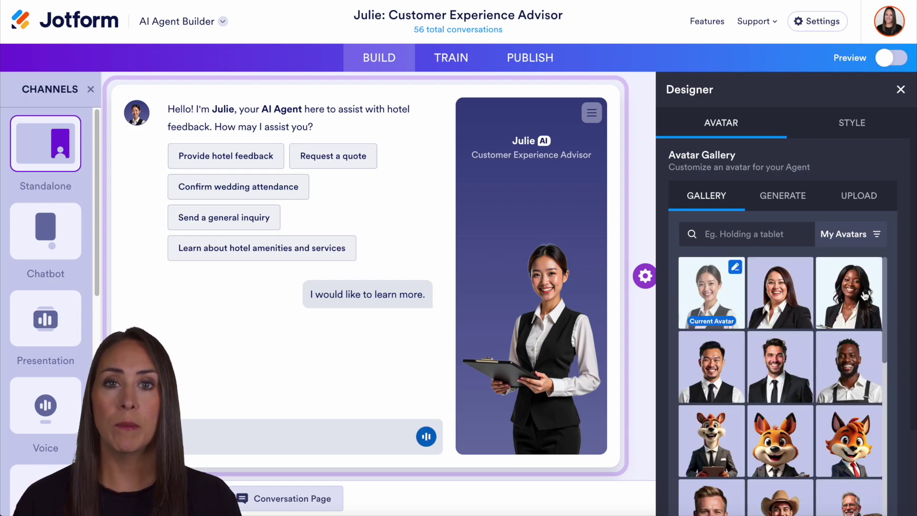
scroll(858, 312, "down", 3)
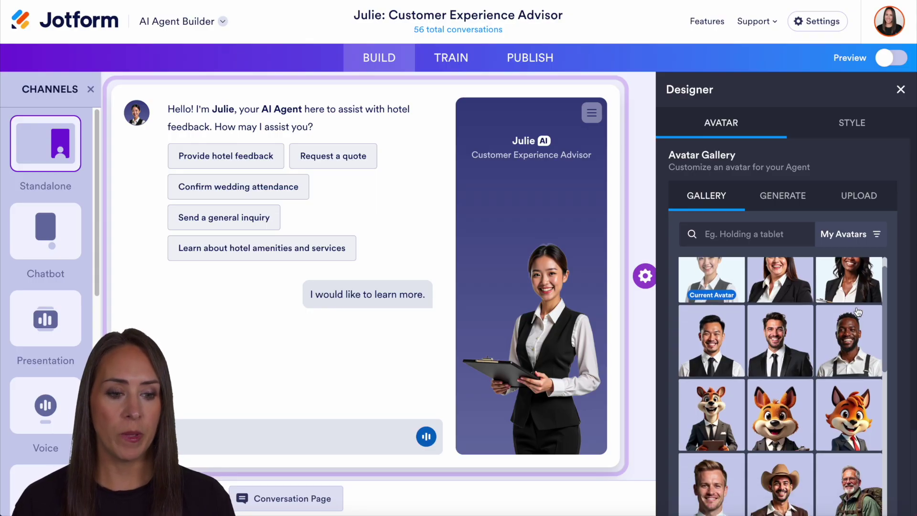
scroll(819, 308, "down", 4)
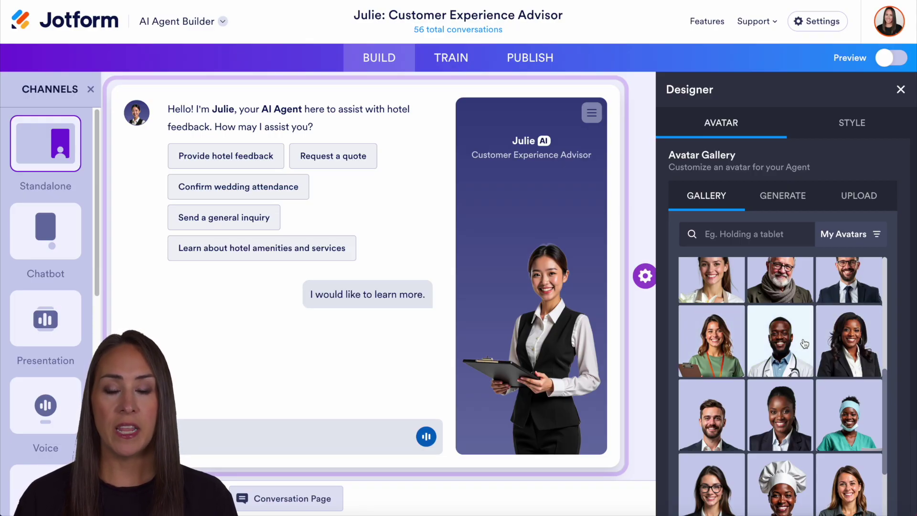
scroll(806, 343, "up", 4)
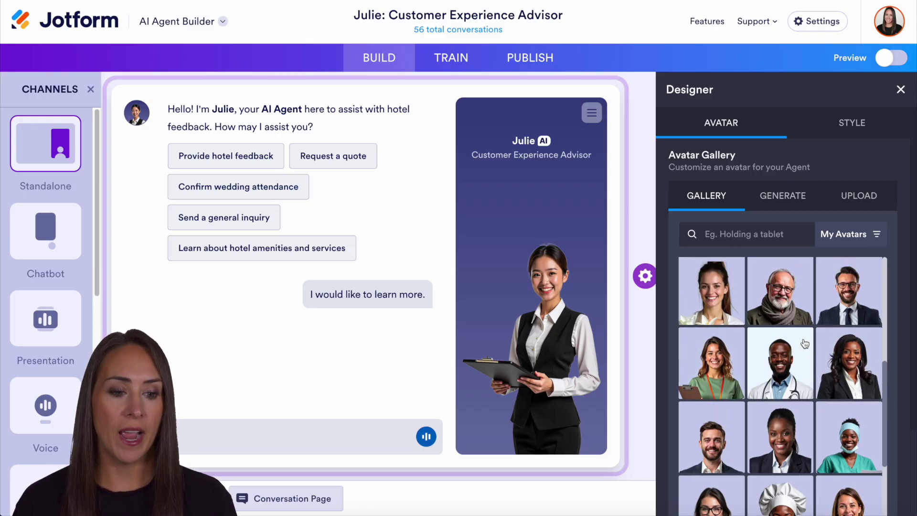